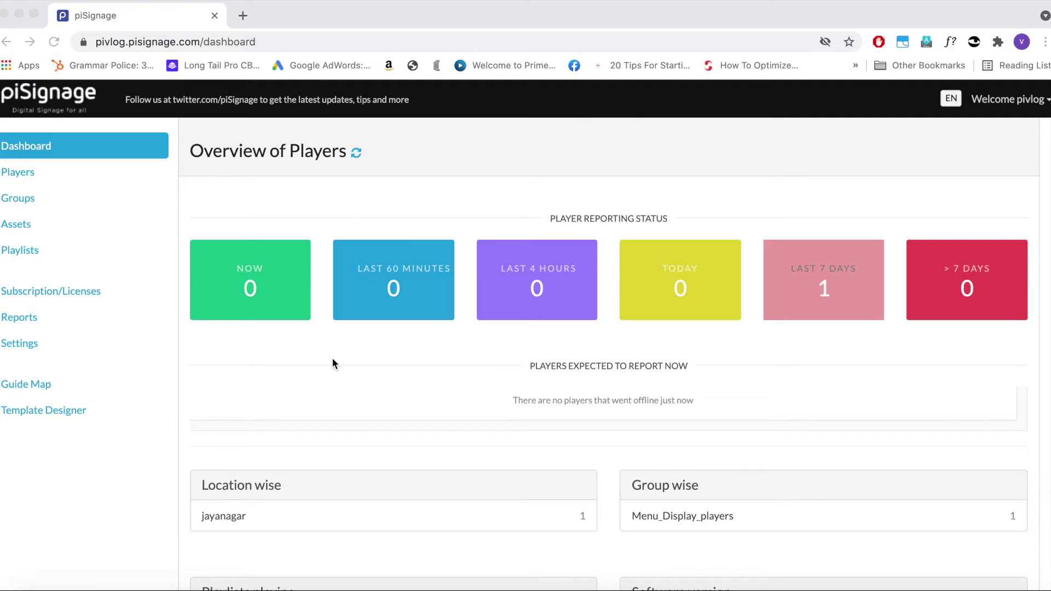
- Scroll through the available playlists, then switch to the Available Groups list
left_click(18, 255)
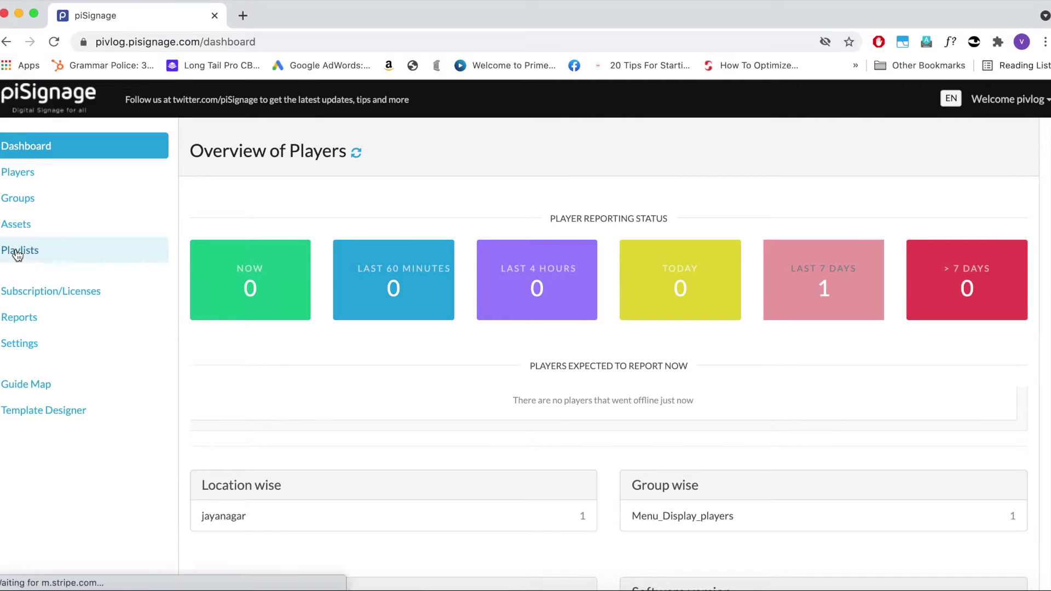
left_click(18, 253)
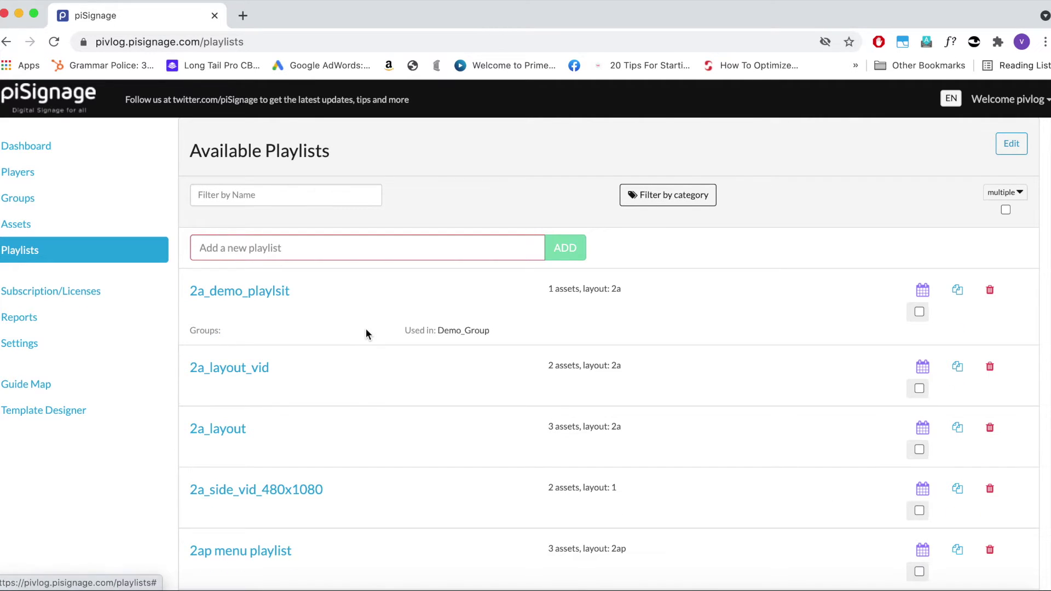
scroll(366, 328, "down", 10)
scroll(366, 332, "down", 7)
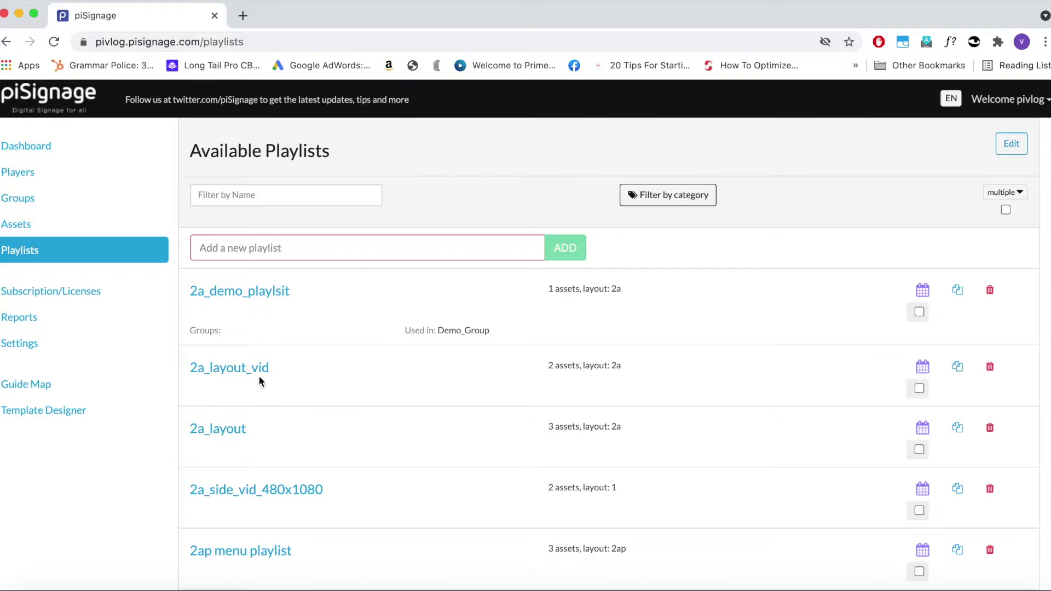
left_click(15, 207)
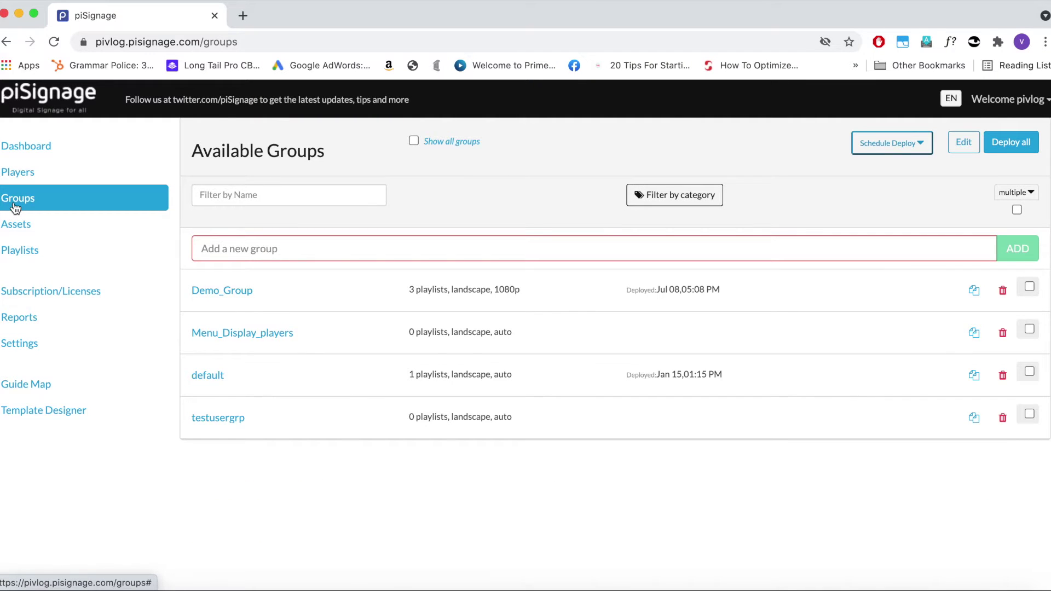
- Open Menu_Display_players' Schedule Playlists page and review the players registered to it
left_click(258, 336)
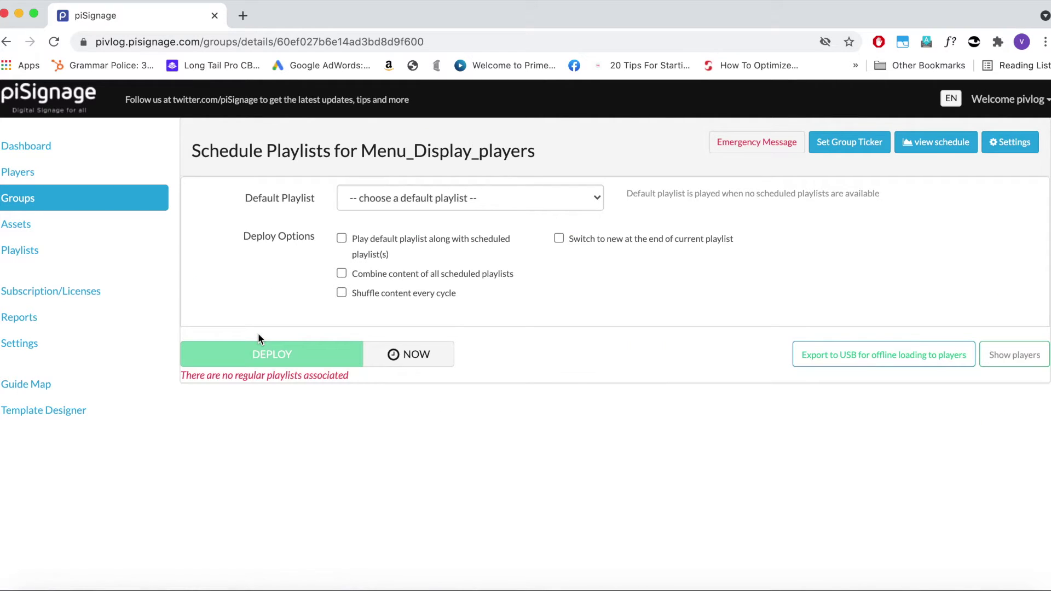
left_click(1004, 366)
scroll(806, 434, "down", 1)
left_click_drag(245, 200, 317, 201)
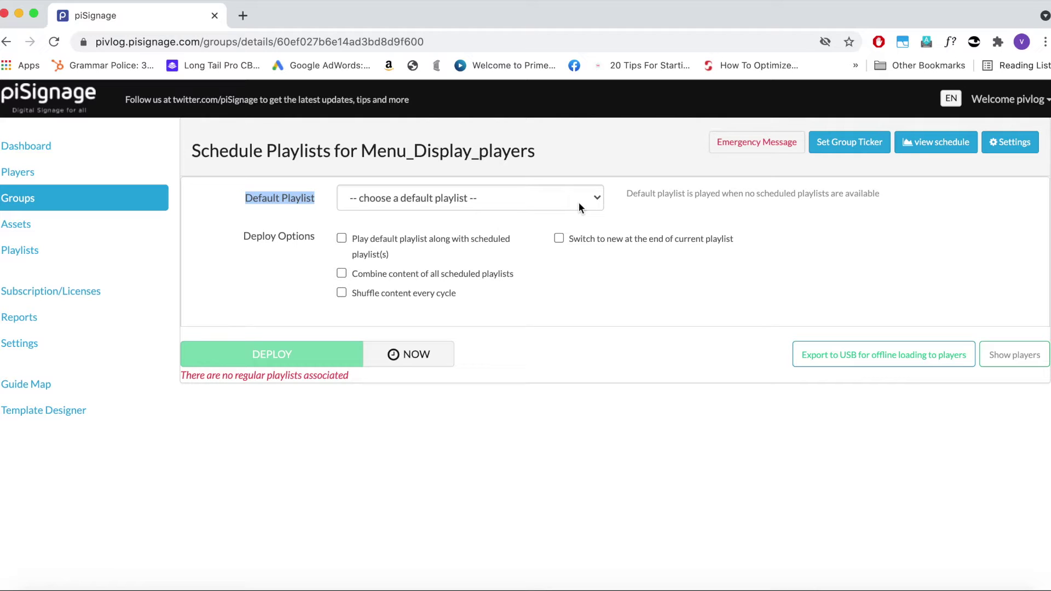
- Make TV_OFF the default playlist with both deploy options unchecked, and add a scheduled-playlist row
left_click(597, 200)
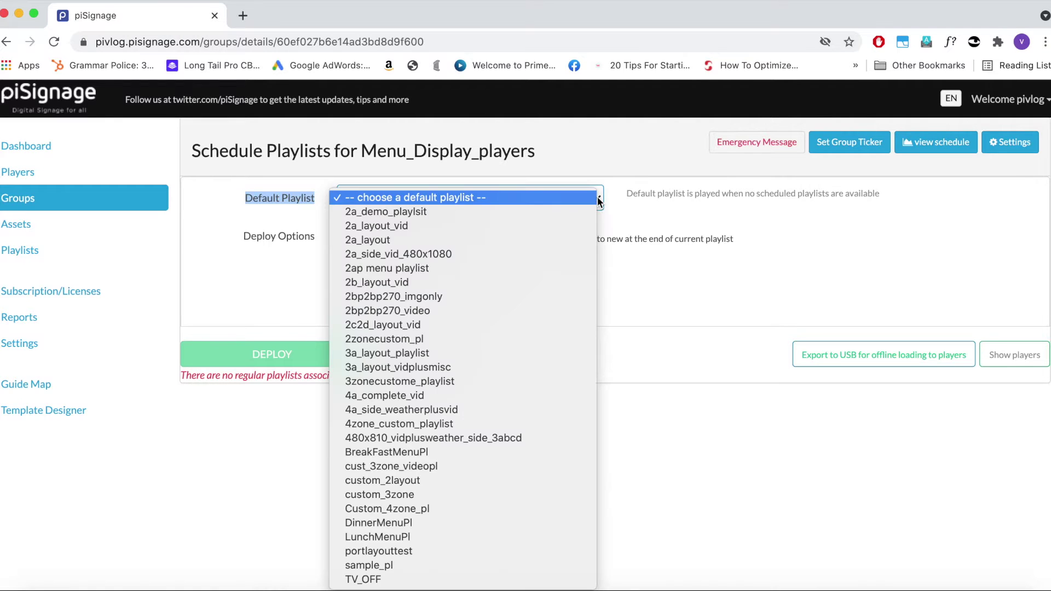
left_click(442, 580)
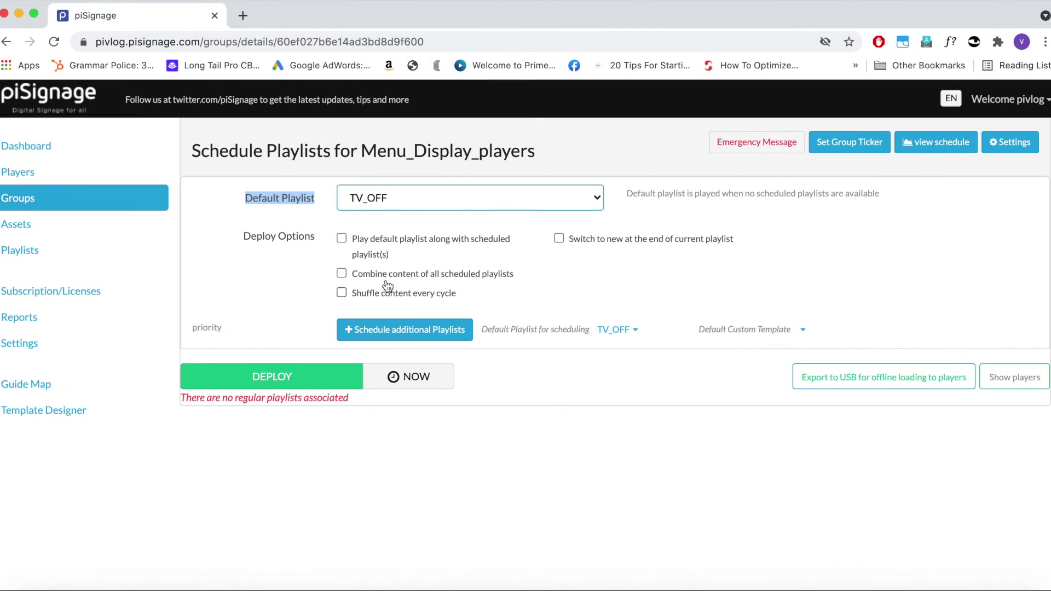
left_click(343, 240)
left_click(342, 274)
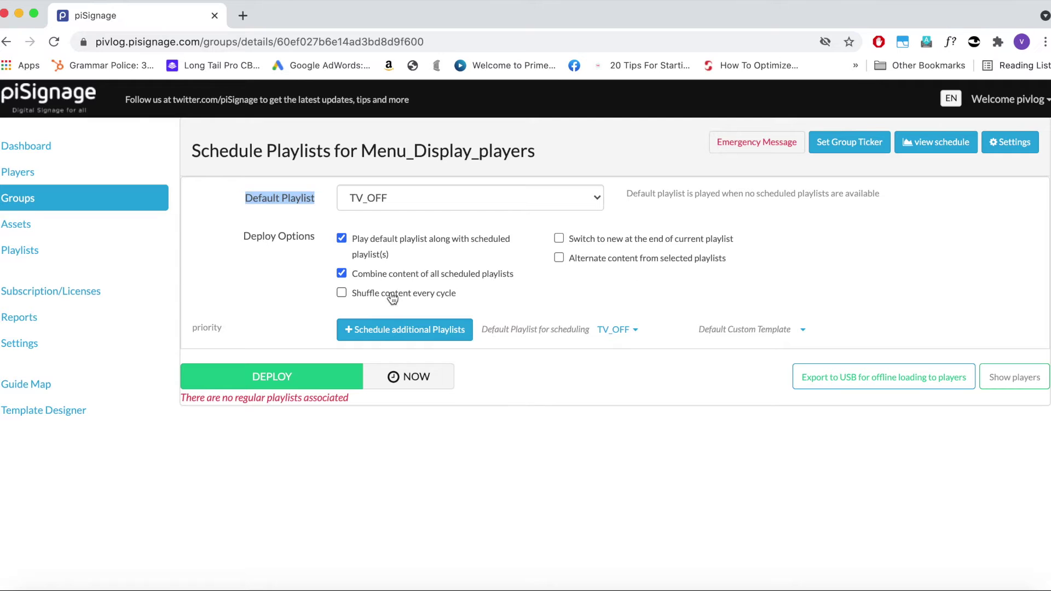
left_click(341, 273)
left_click(342, 239)
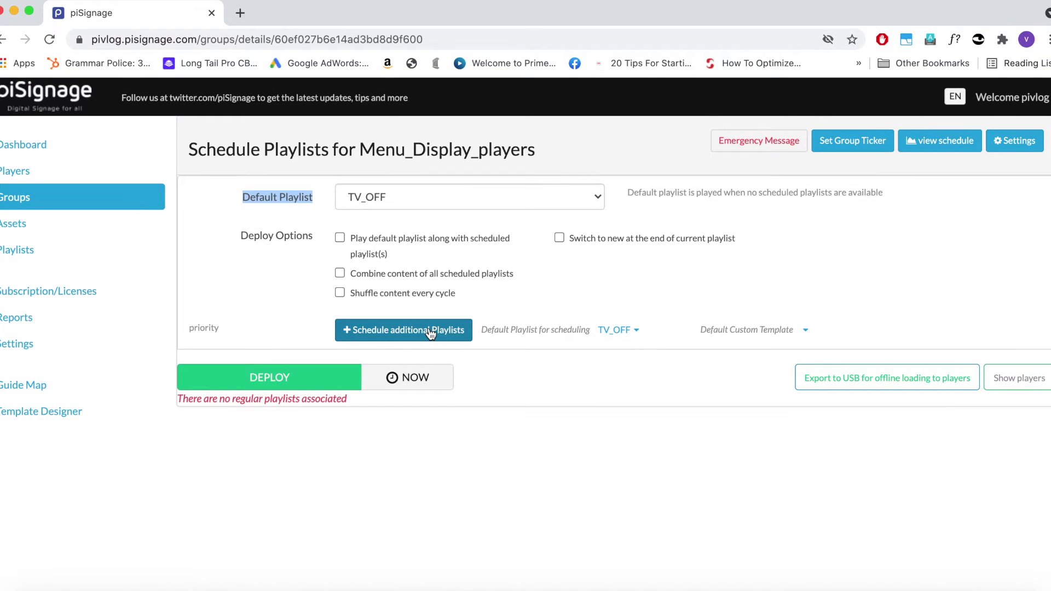
left_click(430, 331)
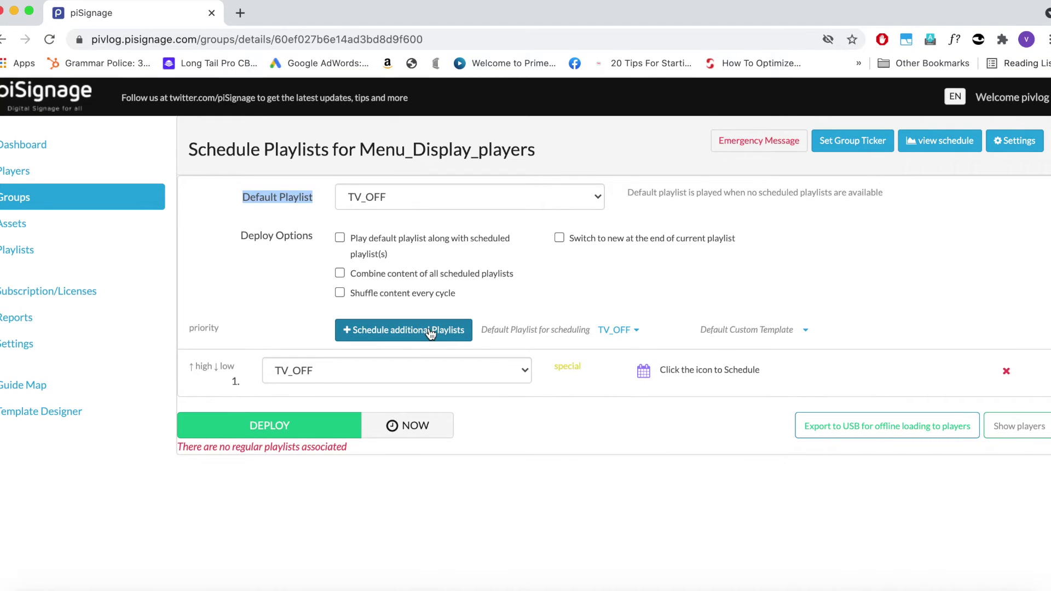
- Put BreakFastMenuPl in the new schedule row and bring up its Set Timings dialog
left_click(509, 372)
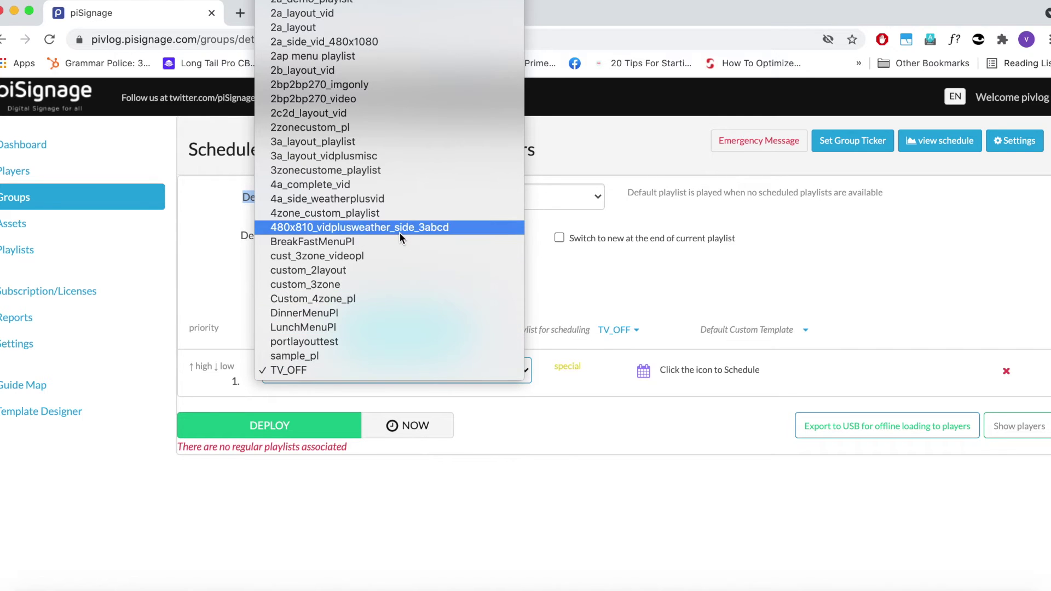
left_click(366, 245)
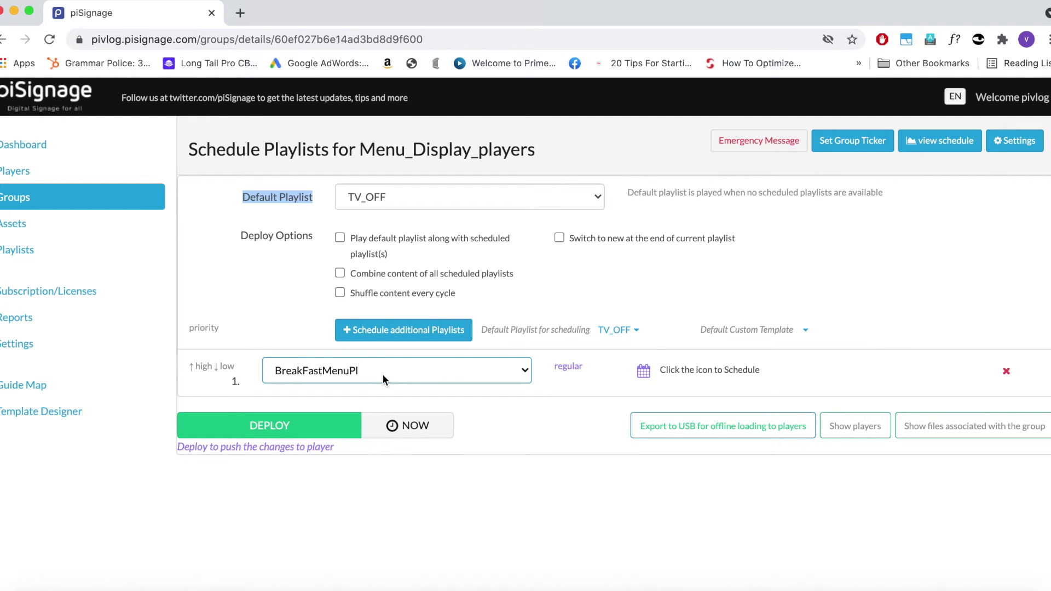
left_click(643, 372)
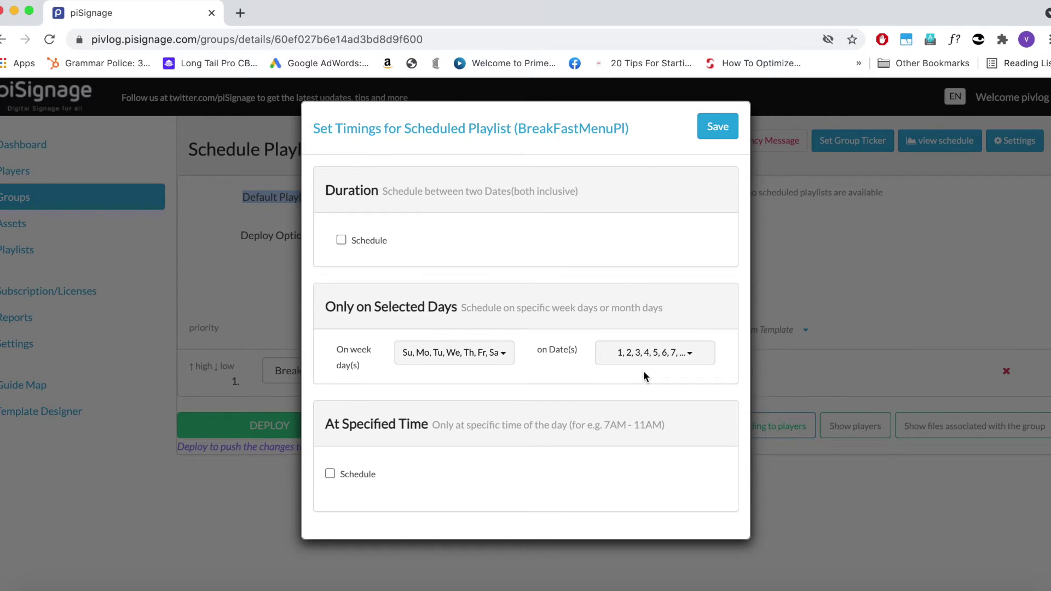
- Try a 01/07/2021 to 07/07/2021 date range, then turn the date-range schedule back off
left_click_drag(325, 190, 404, 192)
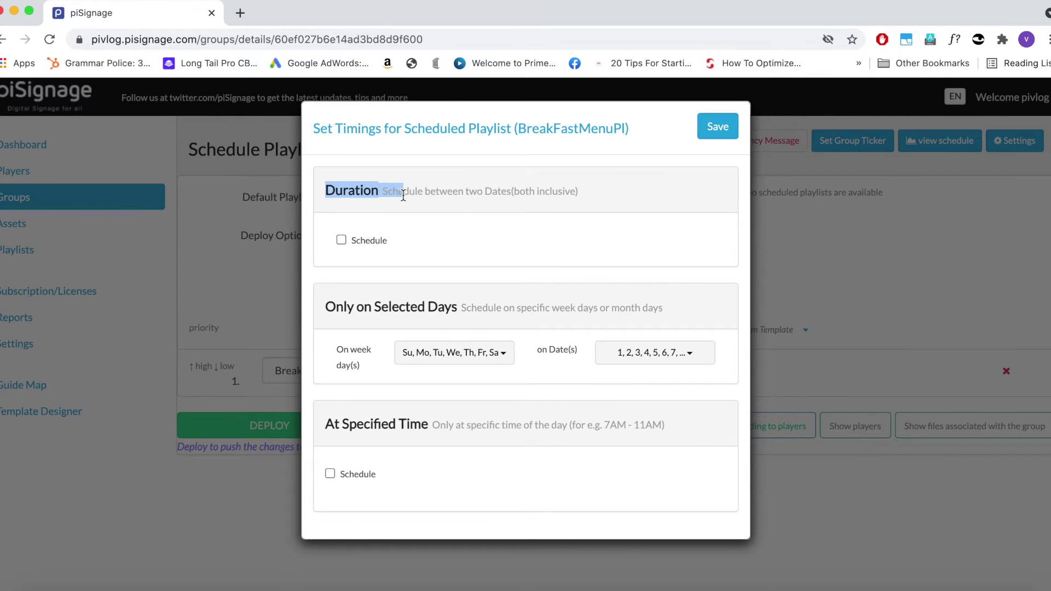
left_click(341, 241)
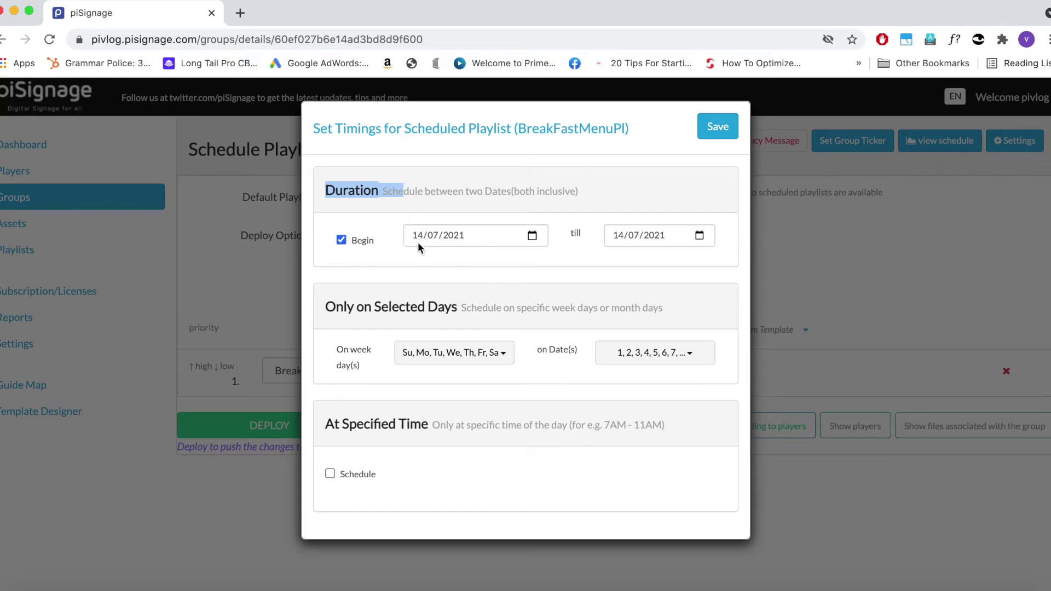
left_click(532, 236)
left_click(506, 314)
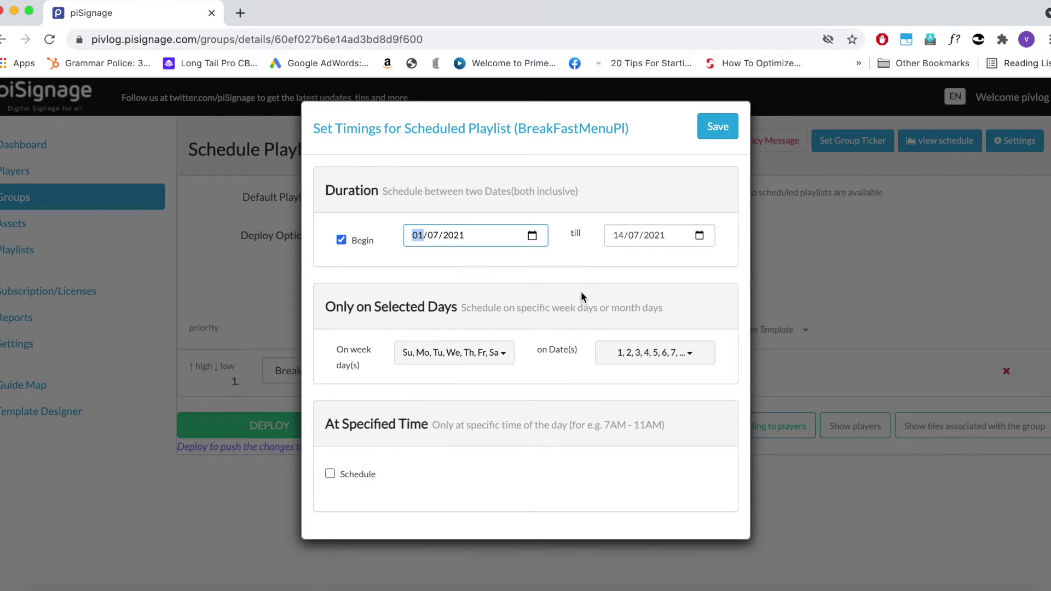
left_click(700, 237)
left_click(683, 336)
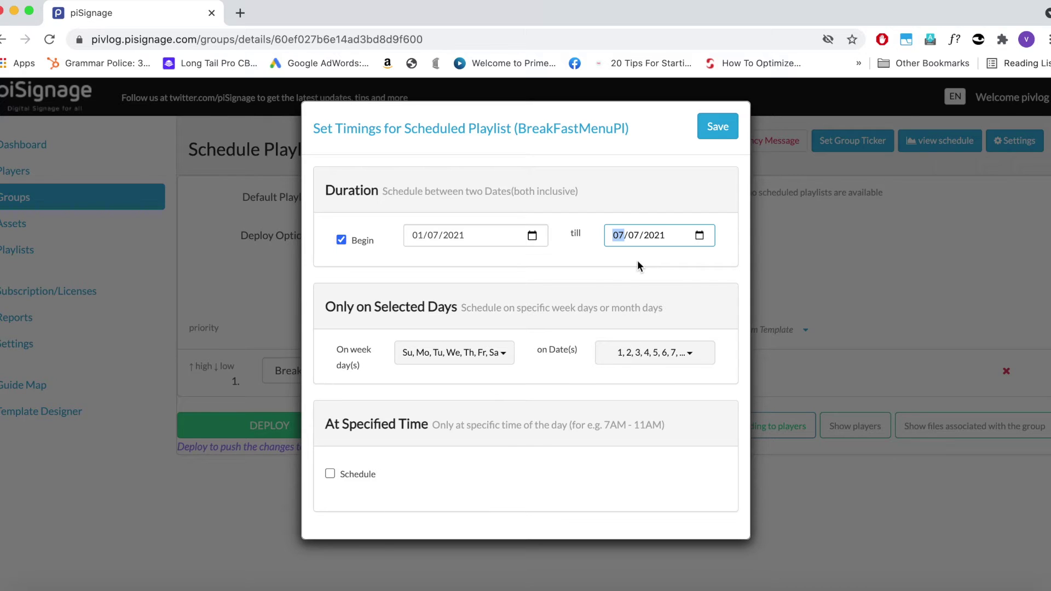
left_click(341, 240)
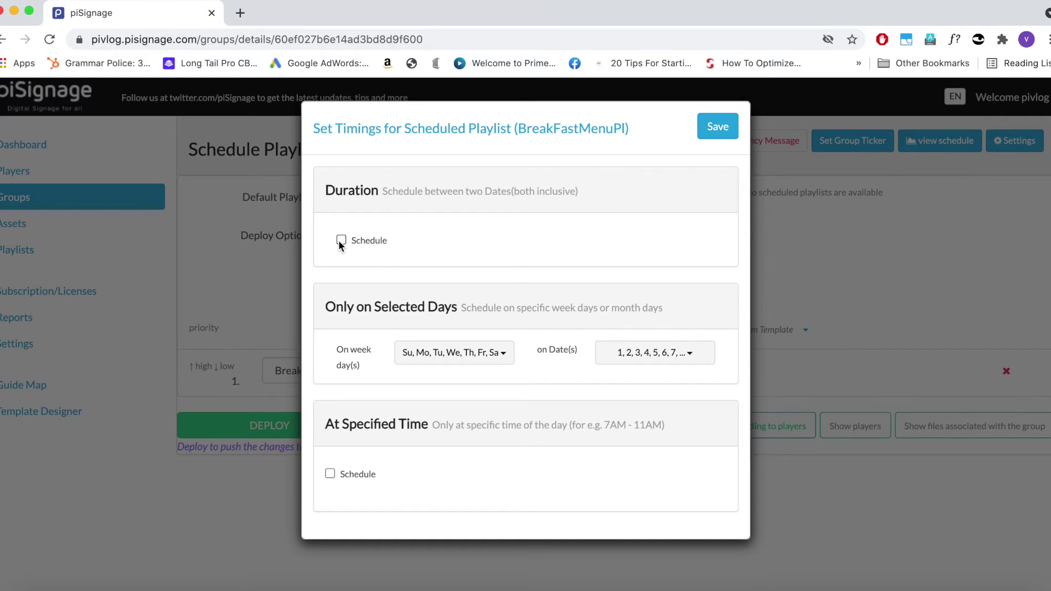
- Select every day of the week under Only on Selected Days
left_click_drag(326, 307, 454, 309)
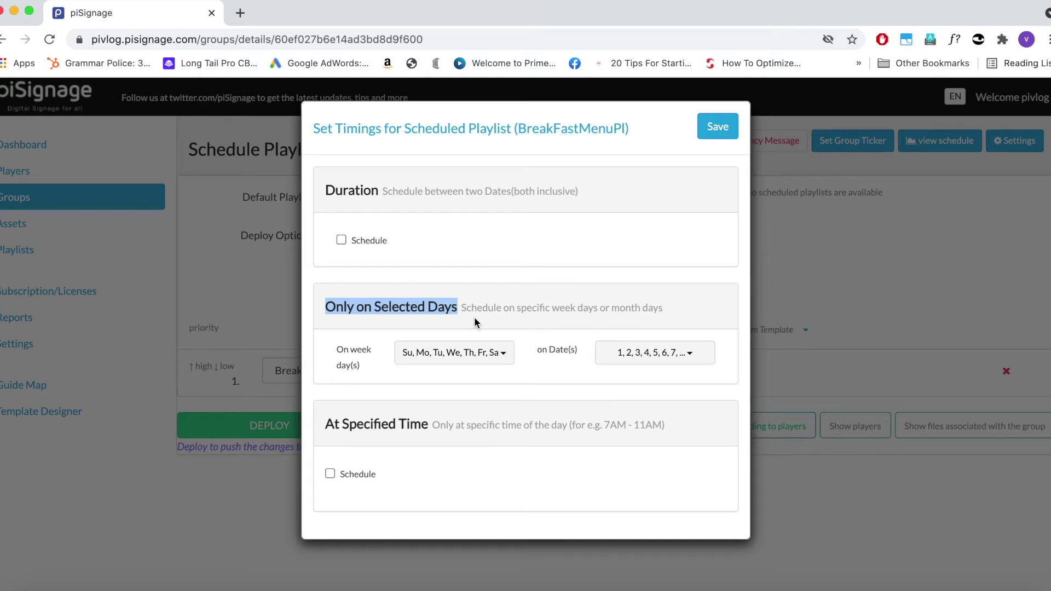
left_click(527, 349)
left_click(502, 357)
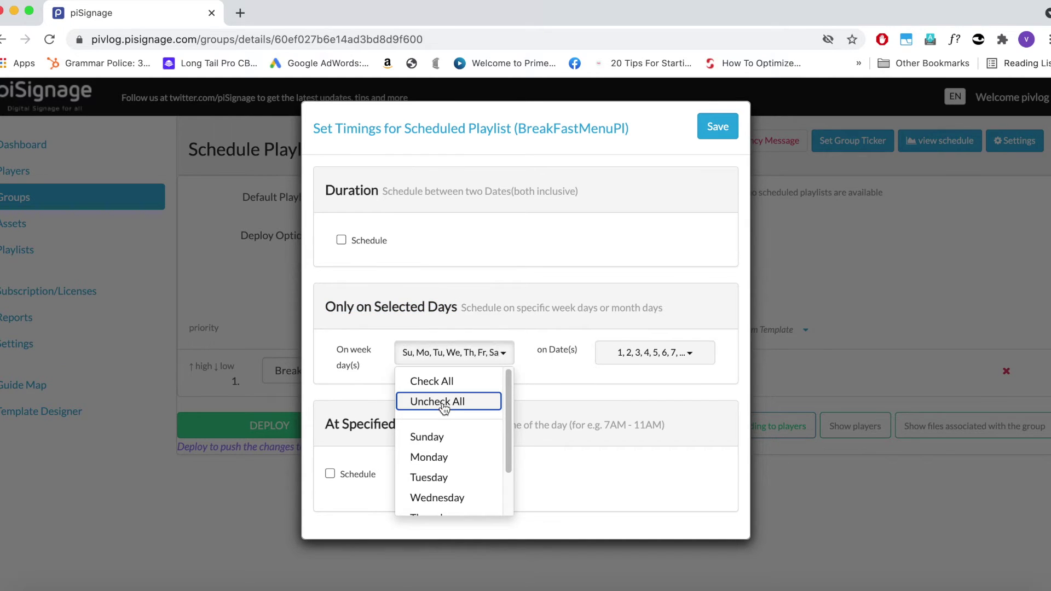
left_click(438, 402)
left_click(563, 377)
left_click(482, 356)
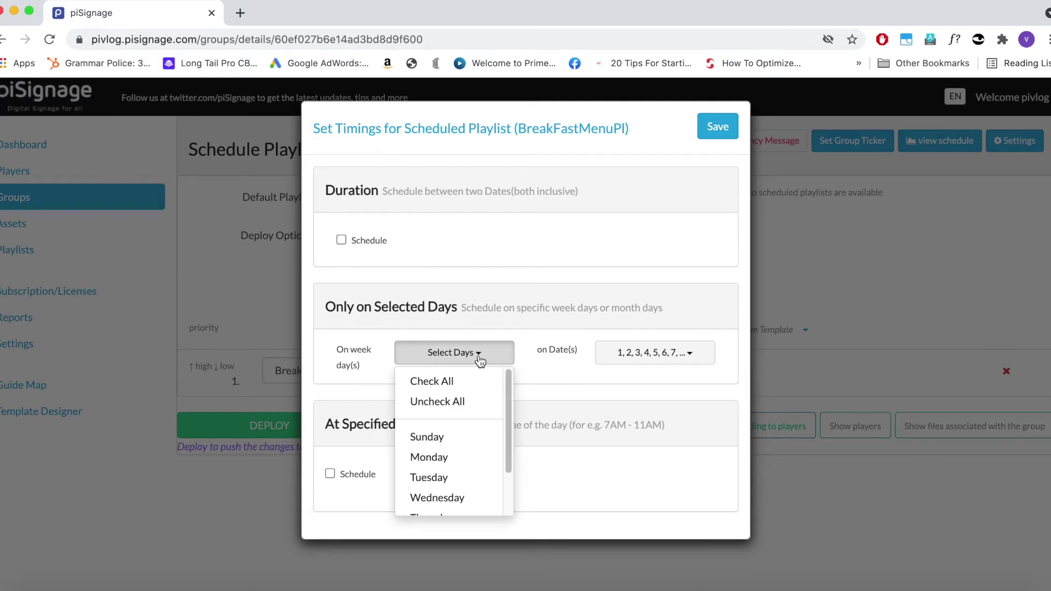
left_click(466, 380)
left_click(553, 370)
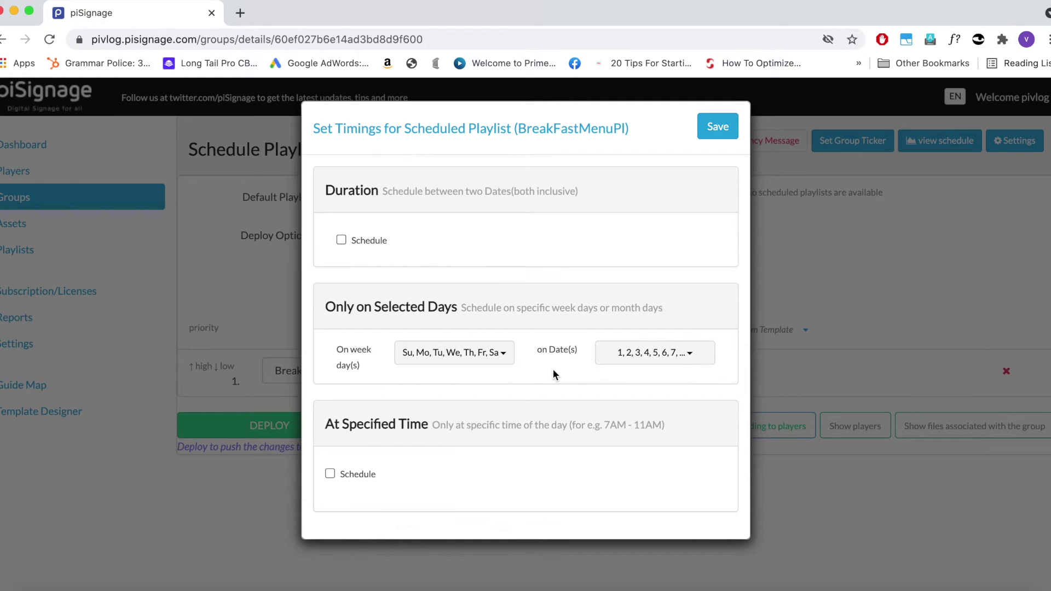
- Select every date of the month in the days-of-month list
left_click(704, 357)
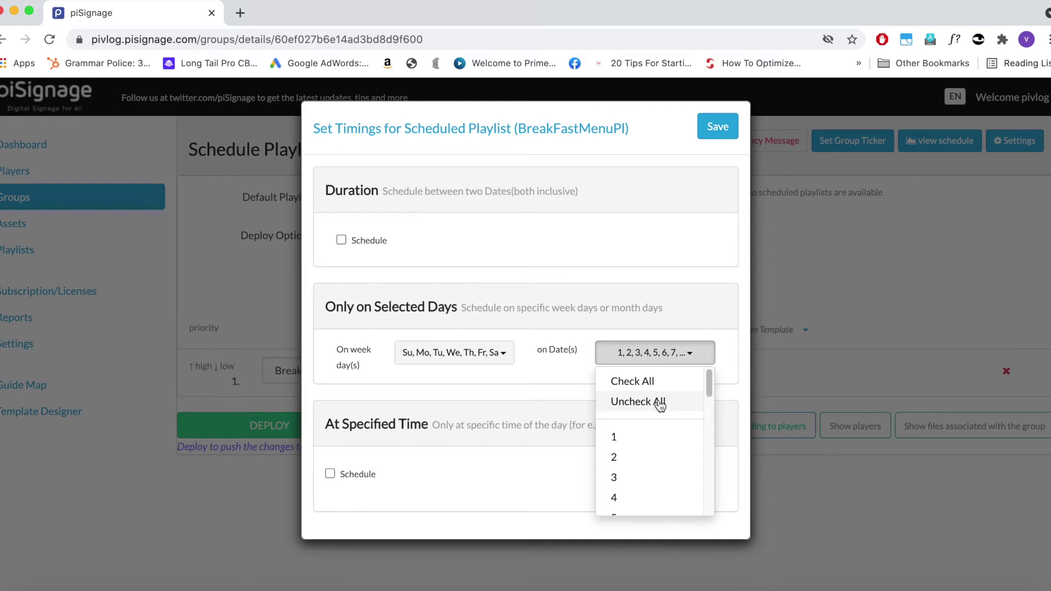
left_click(640, 462)
left_click(637, 477)
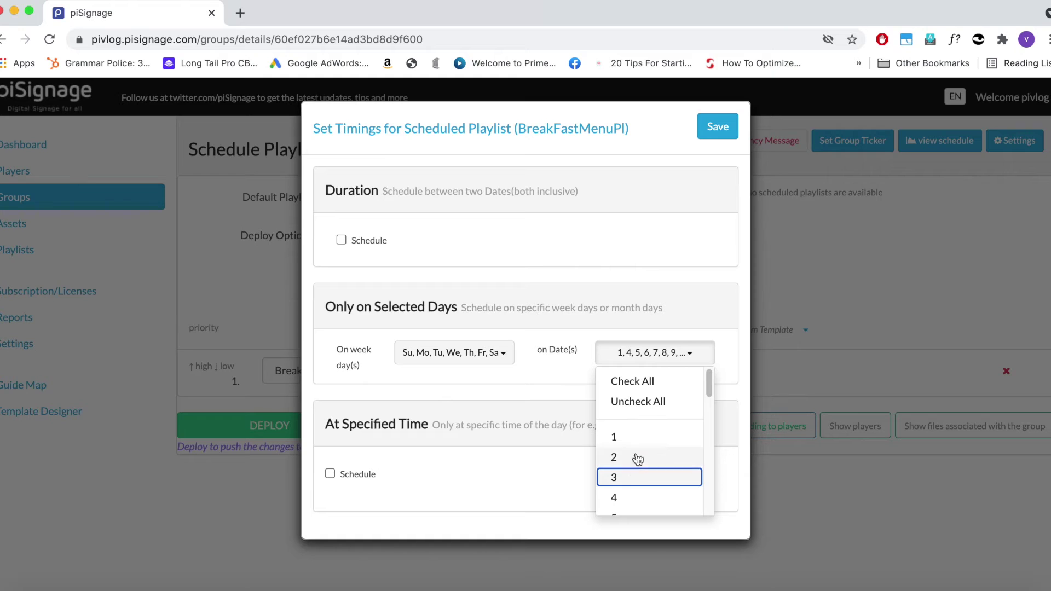
left_click(635, 398)
left_click(632, 381)
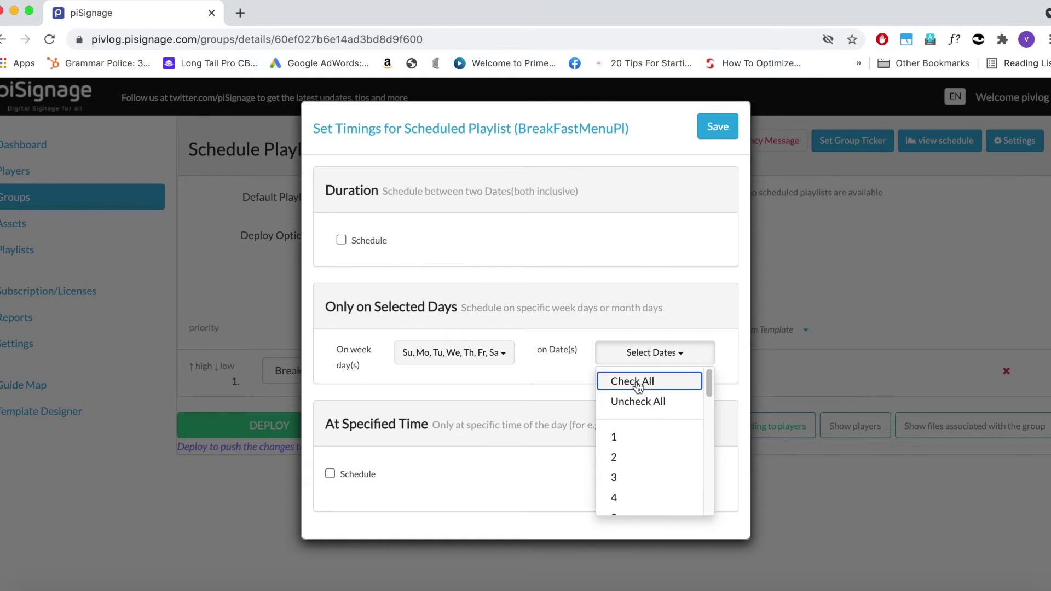
left_click(583, 368)
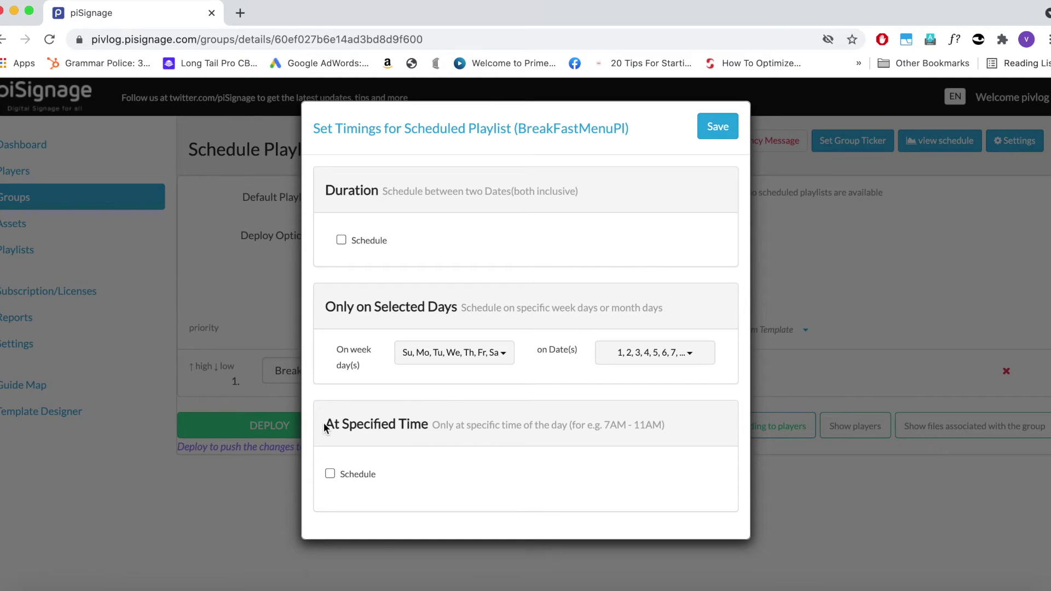
- Enable At Specified Time from 07:00 AM till 11:00 AM and save the breakfast timings
left_click_drag(324, 430, 420, 443)
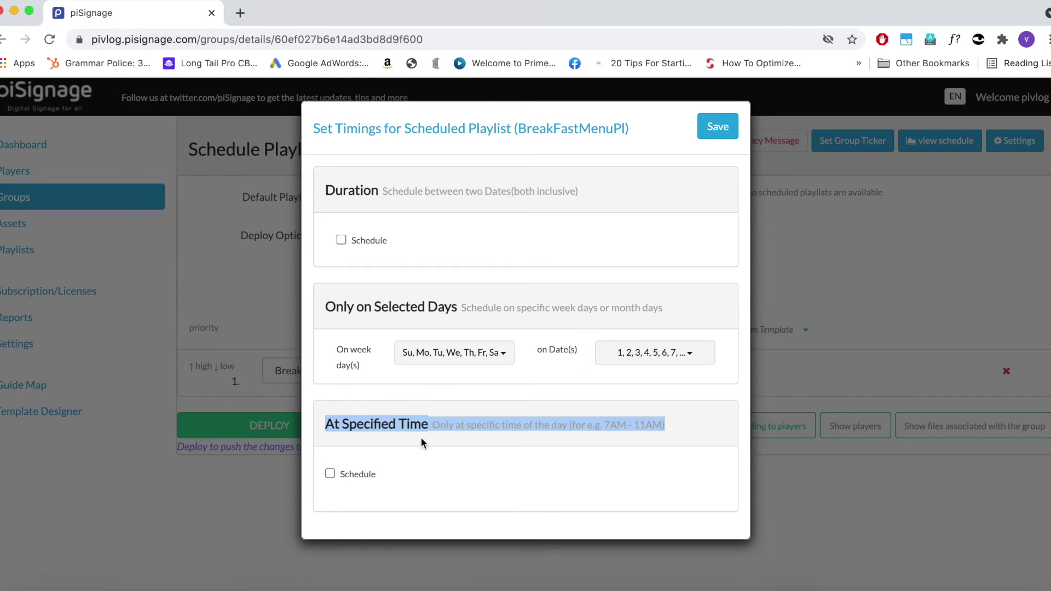
left_click(329, 473)
left_click(416, 471)
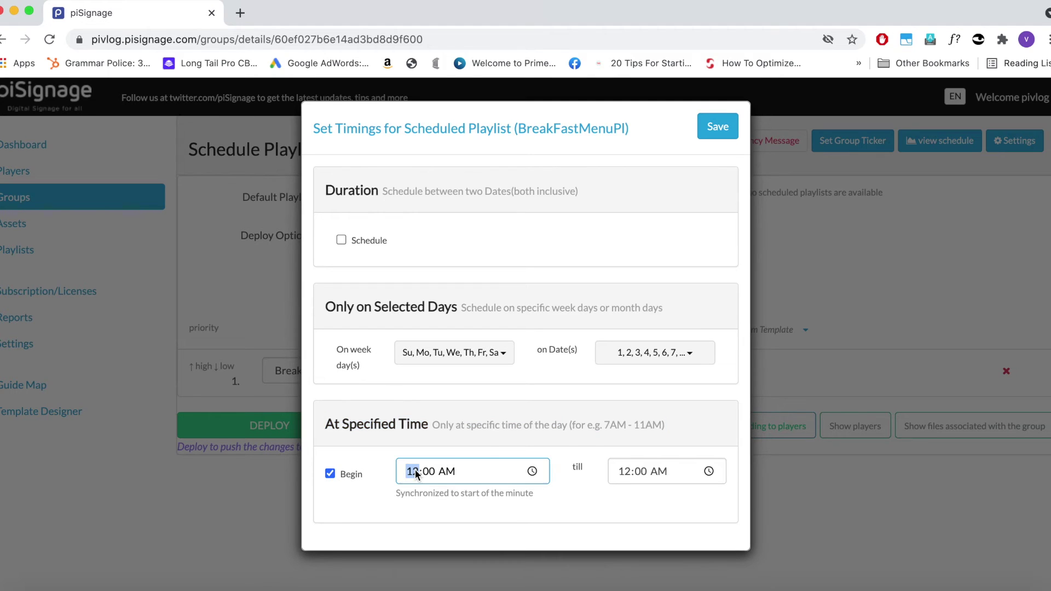
type("7")
left_click(627, 472)
type("11")
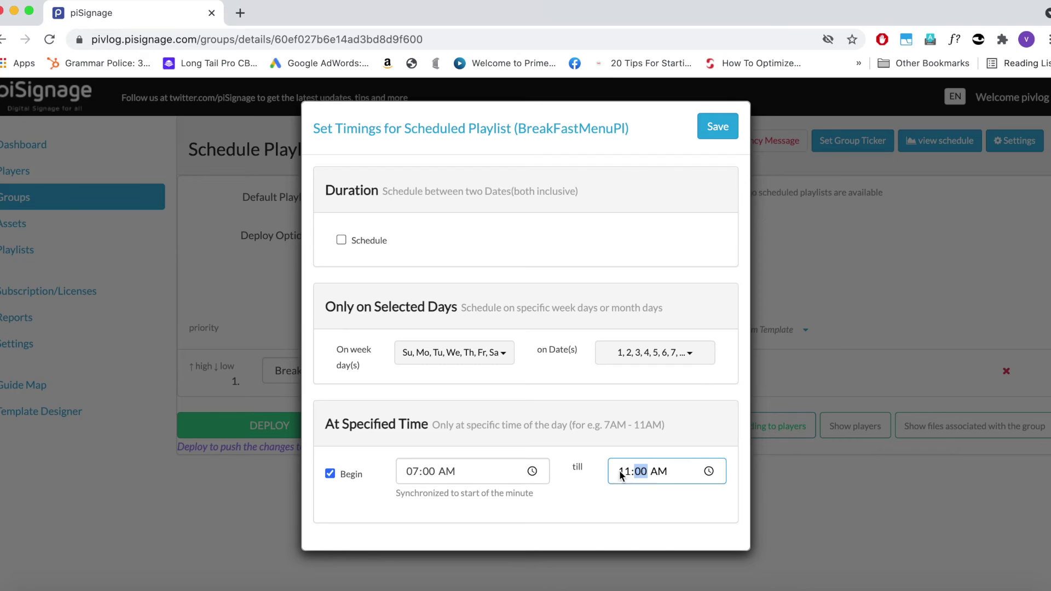
left_click(574, 502)
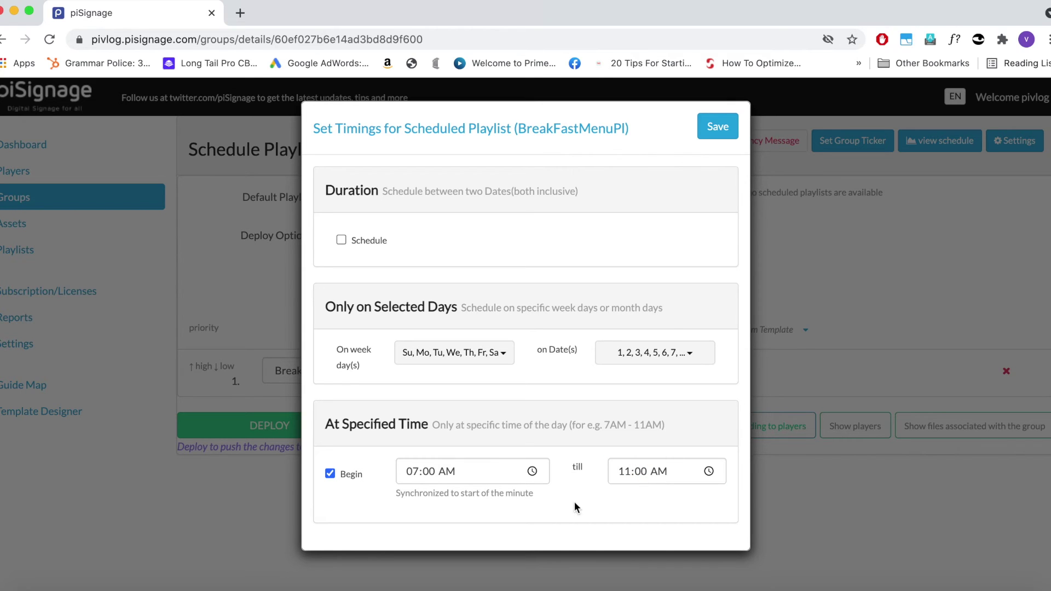
left_click(720, 131)
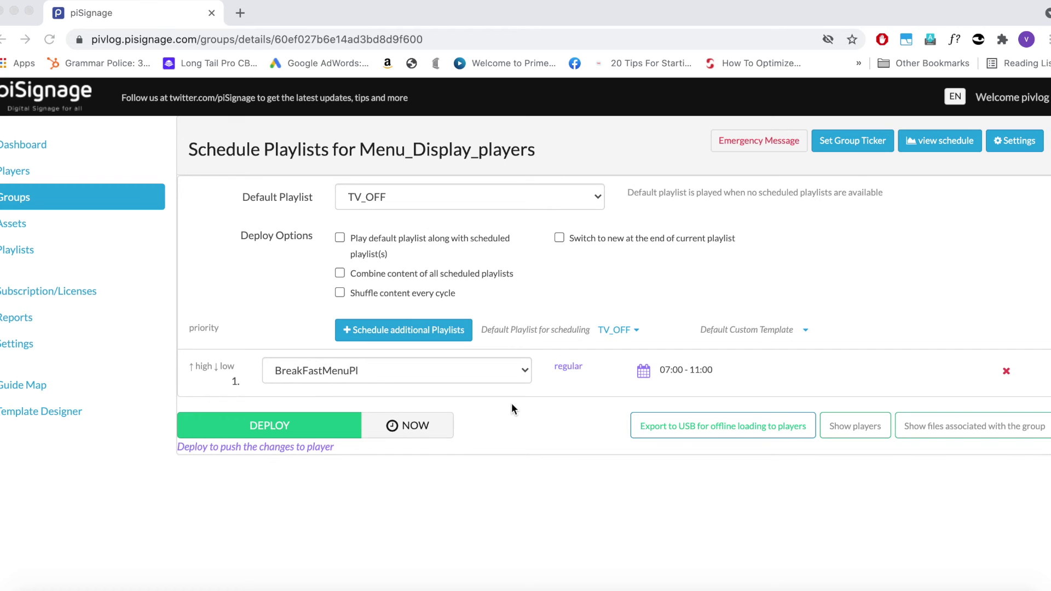
- Add a second schedule row holding LunchMenuPl and bring up its timings
left_click(419, 330)
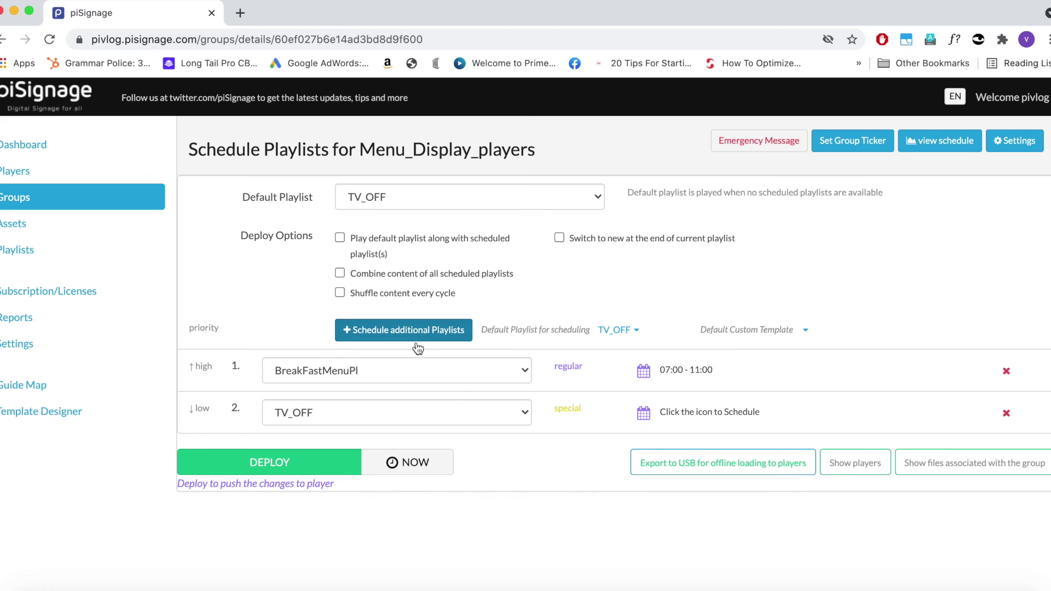
left_click(521, 414)
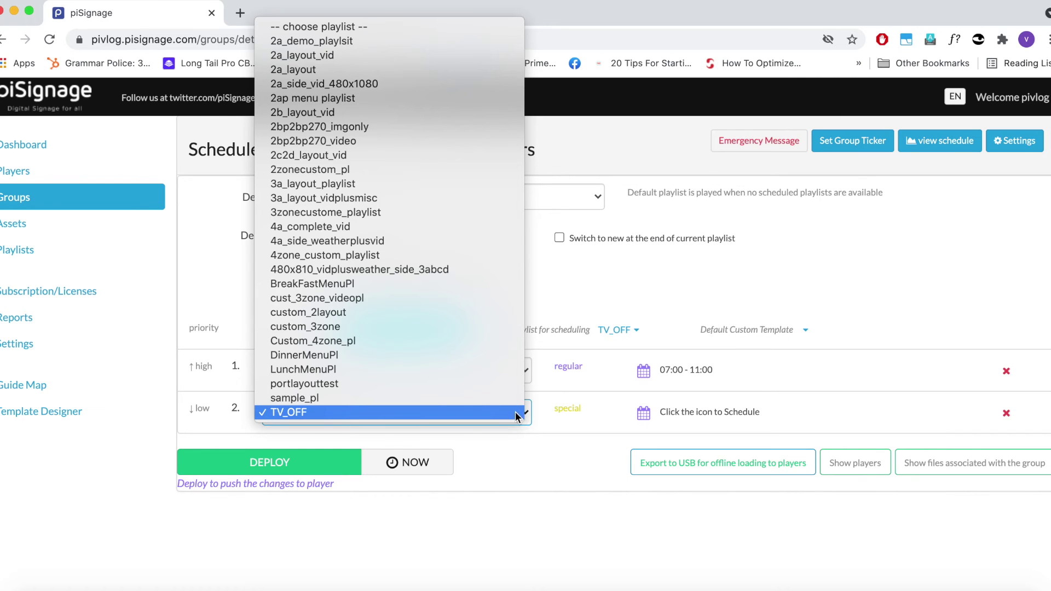
left_click(324, 368)
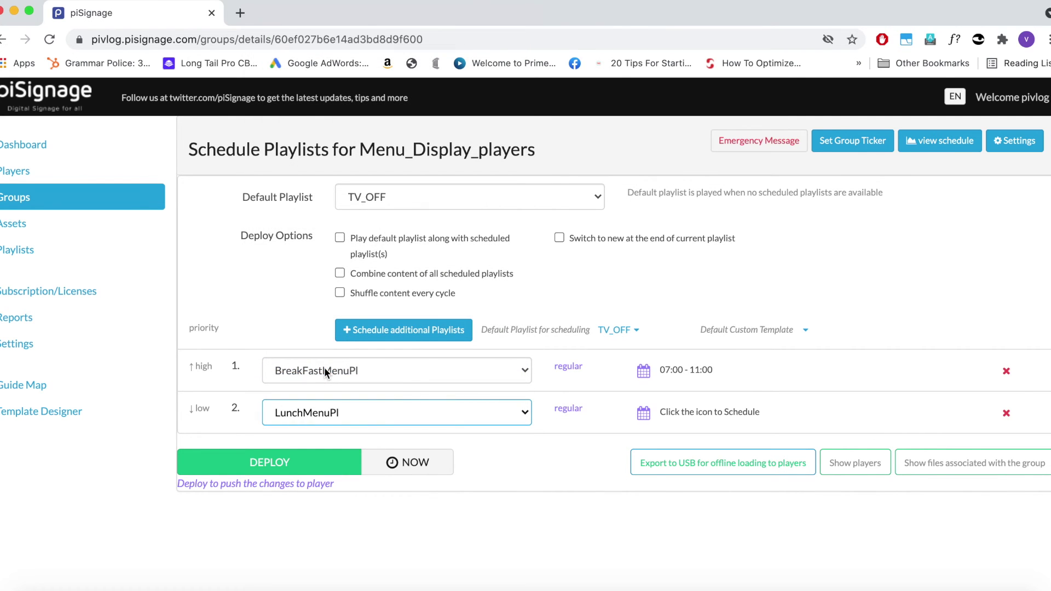
left_click(657, 420)
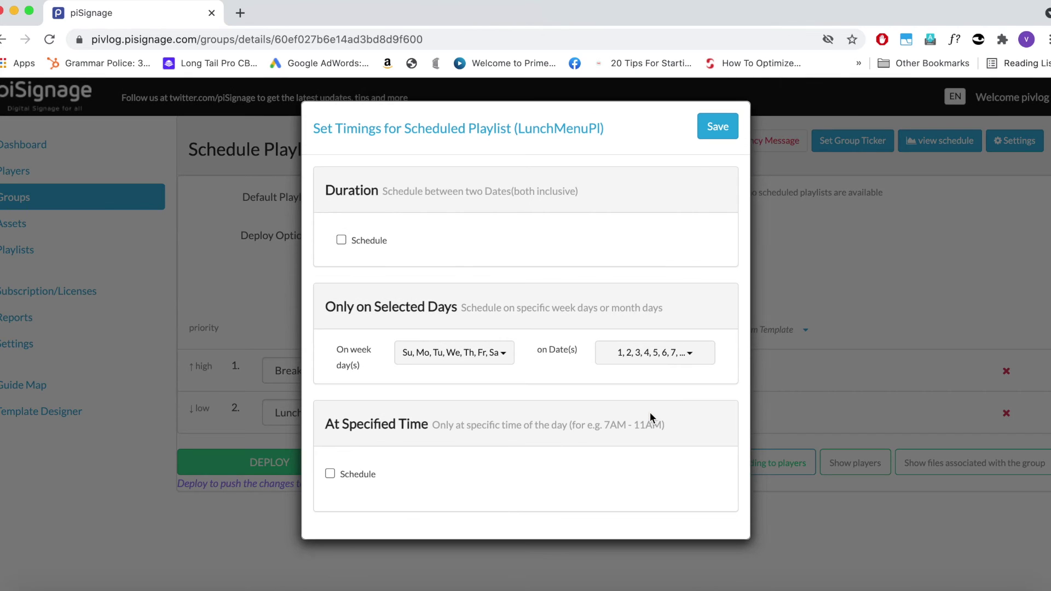
- Leave the date range off and select every date of the month
left_click(341, 240)
left_click(341, 240)
left_click(462, 356)
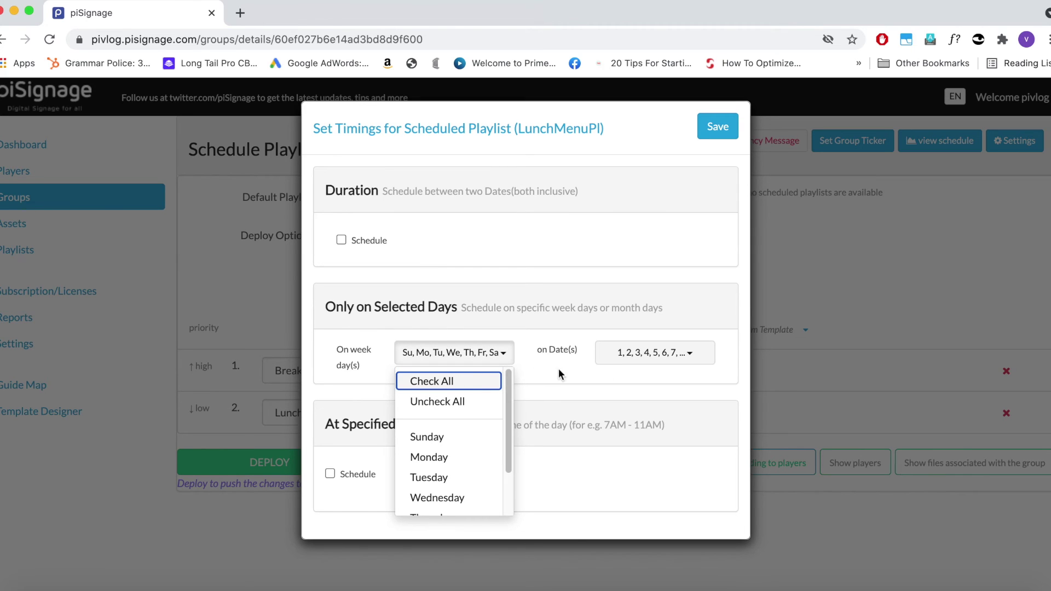
left_click(667, 357)
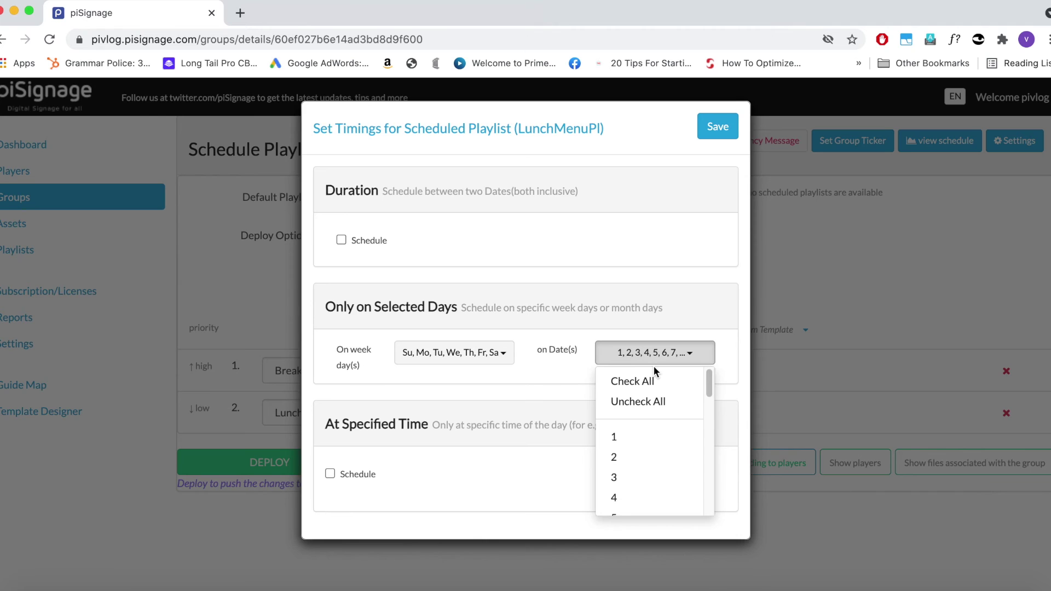
left_click(646, 382)
left_click(530, 372)
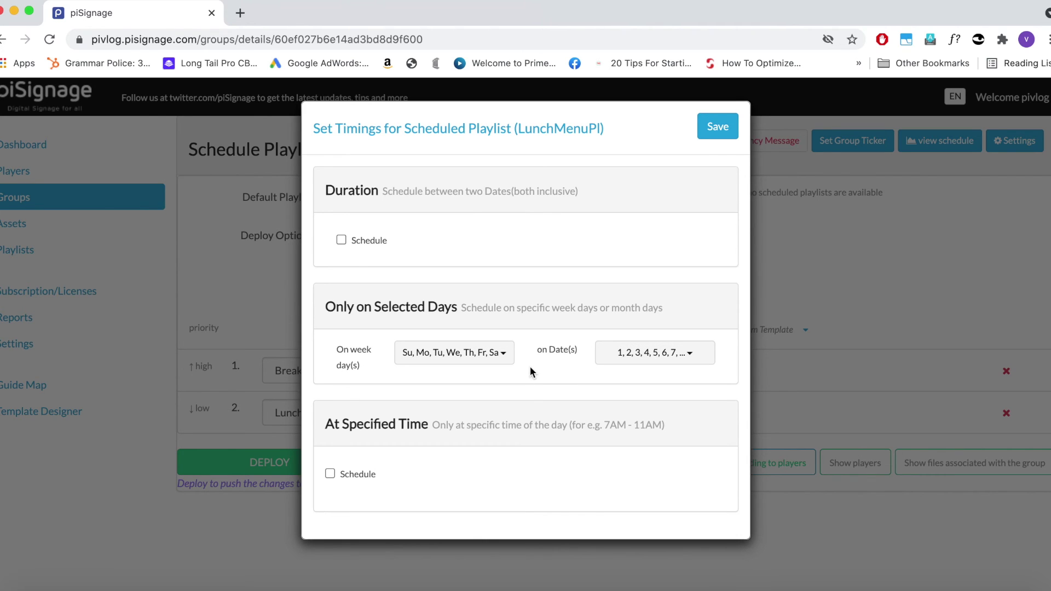
- Schedule LunchMenuPl at a specified time, 11:00 AM till 03:00 PM, and save
left_click(330, 474)
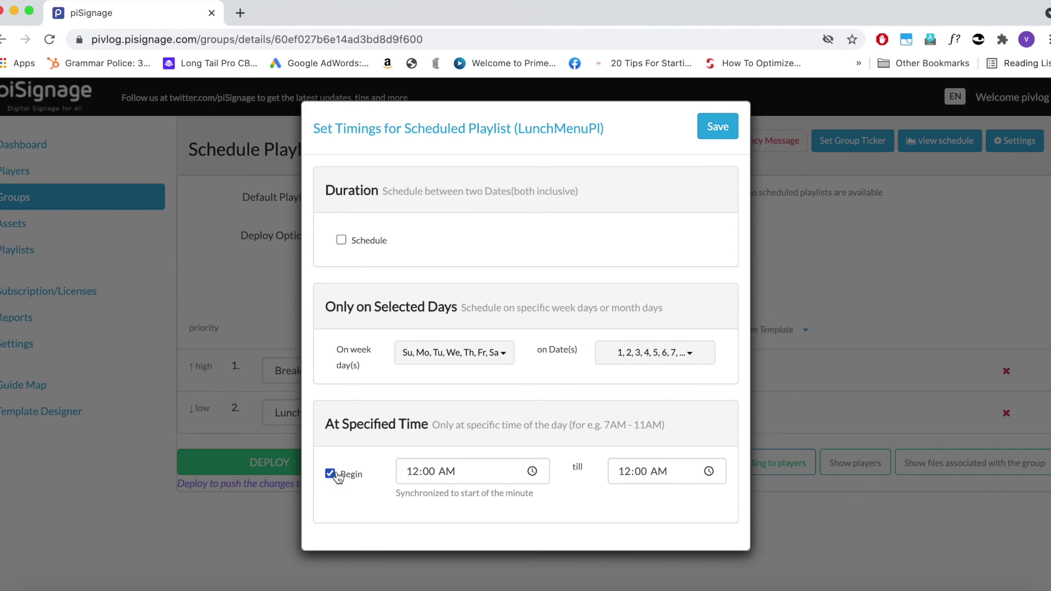
left_click(414, 472)
type("11")
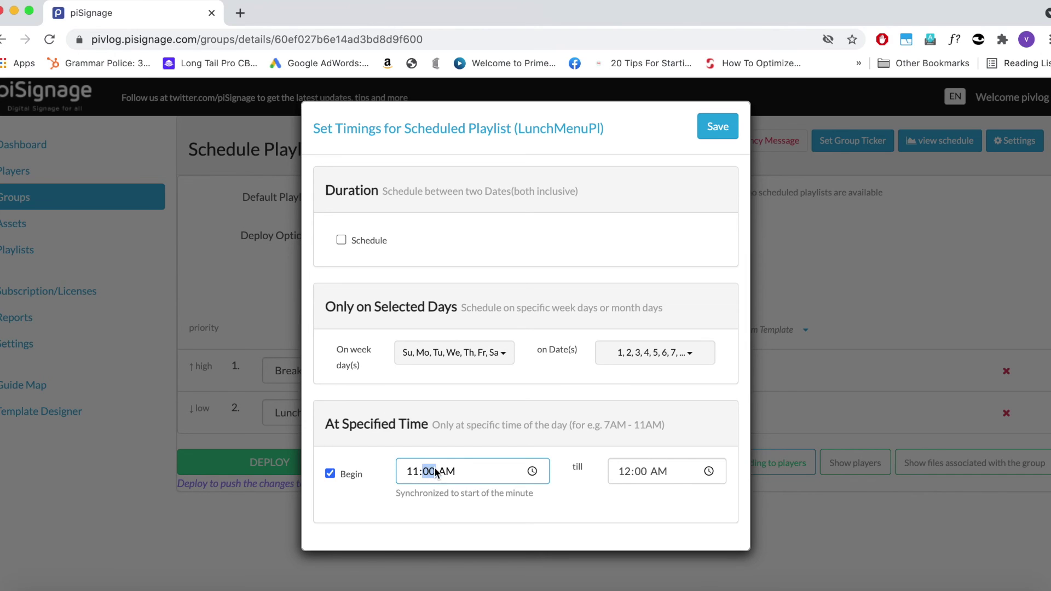
left_click(624, 473)
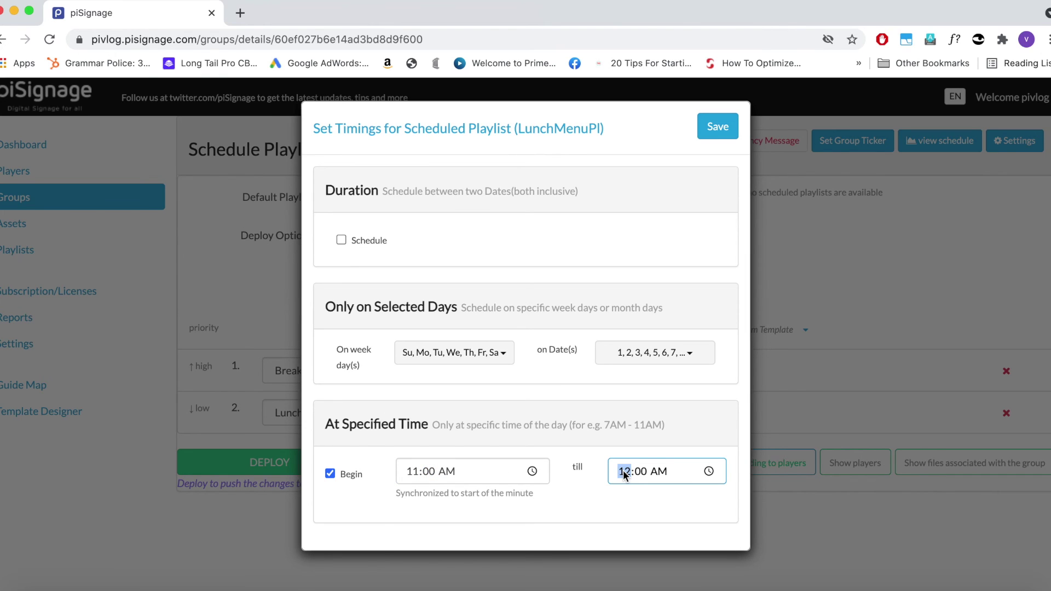
type("03")
left_click(658, 472)
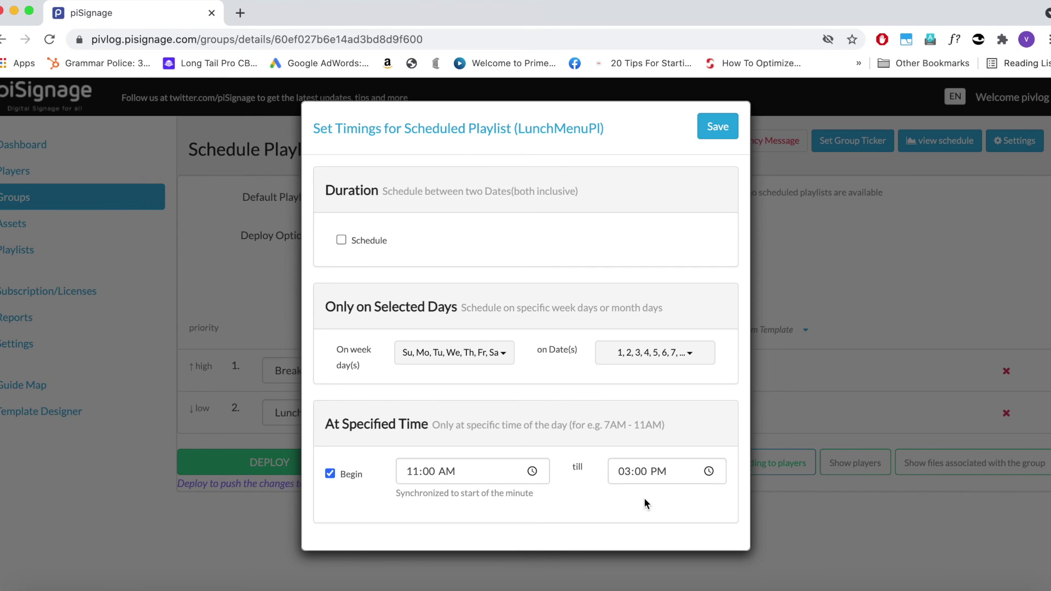
left_click(718, 127)
- Add a third schedule row holding DinnerMenuPl and bring up its timings
left_click(407, 330)
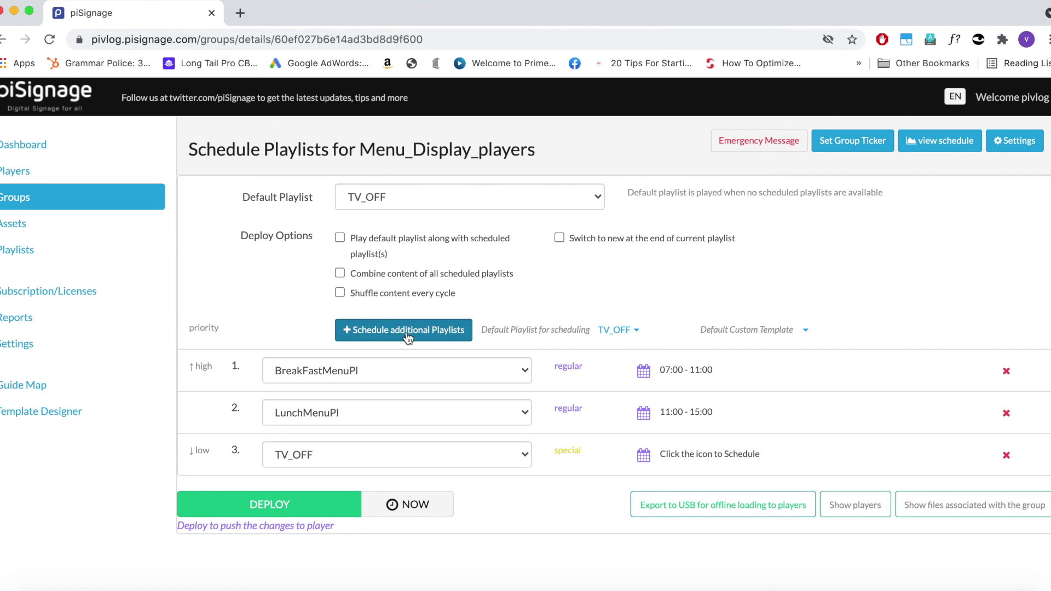
left_click(445, 452)
left_click(328, 397)
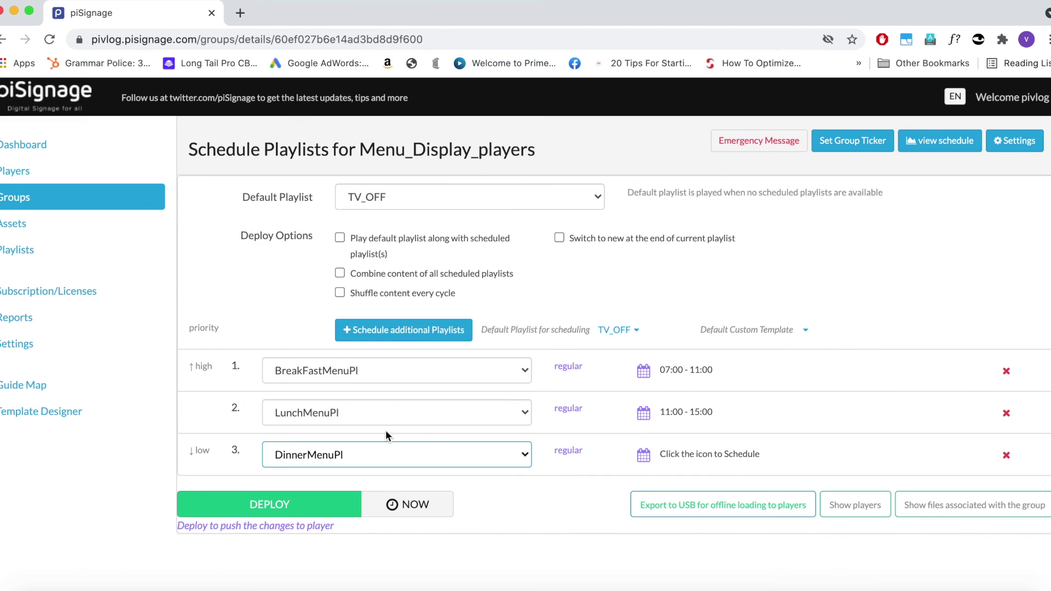
left_click(644, 455)
- Time DinnerMenuPl from 06:00 PM till 09:00 PM and confirm
left_click(414, 472)
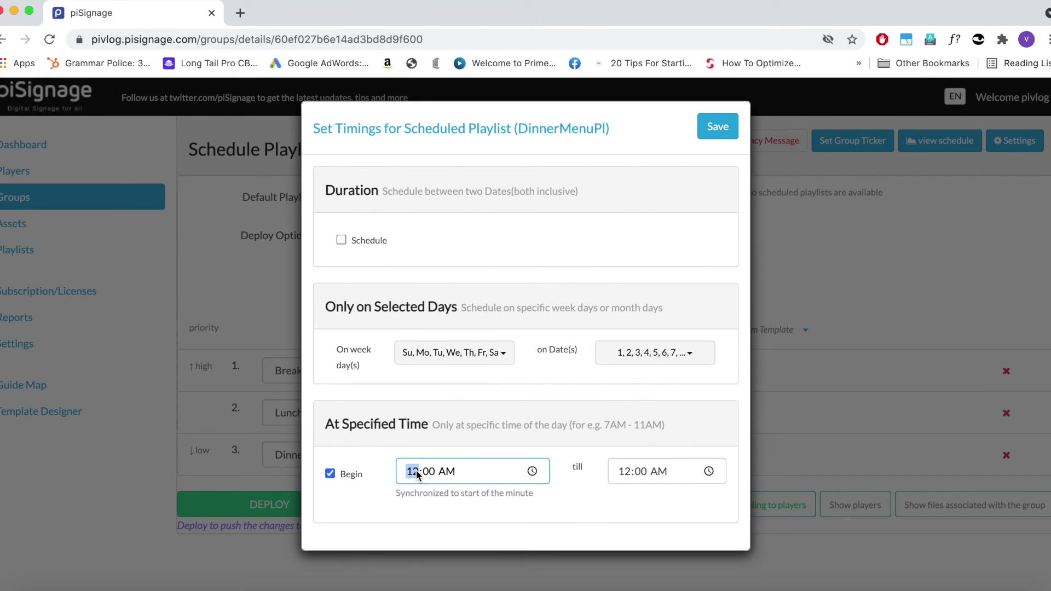
type("0600p")
left_click(625, 472)
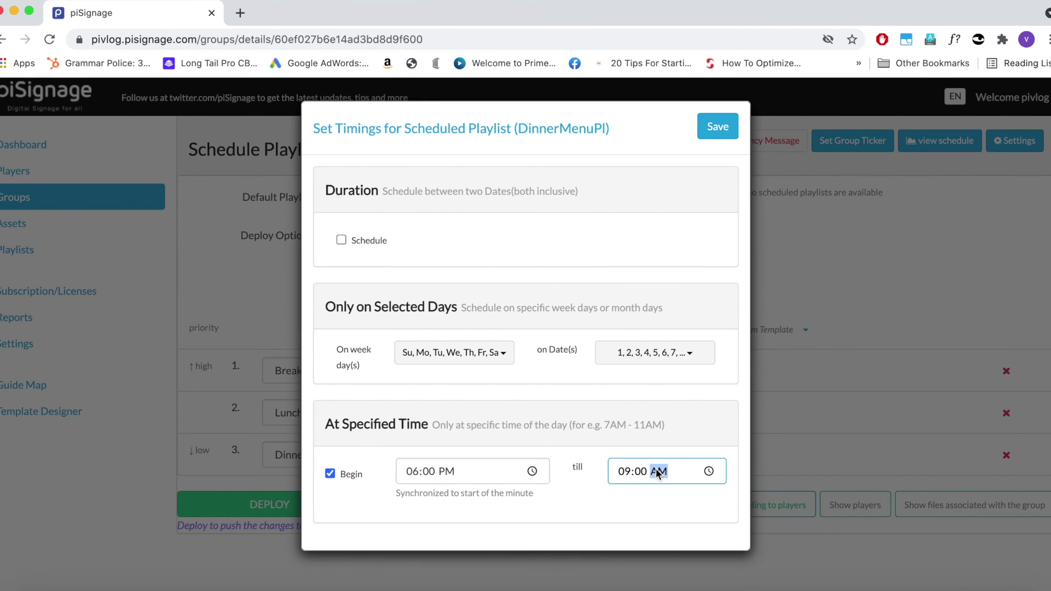
type("p")
key("Return")
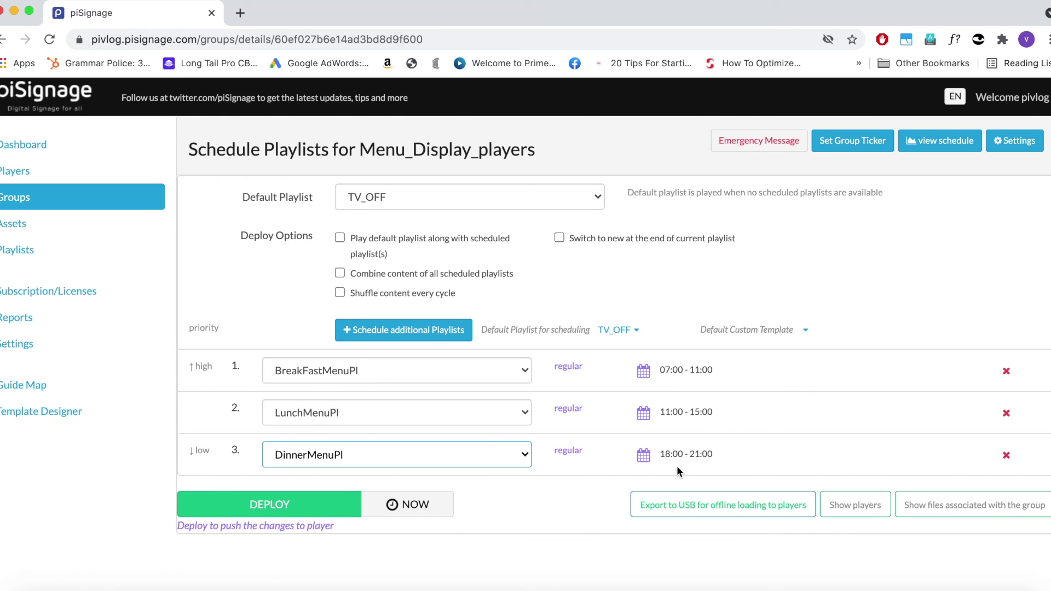